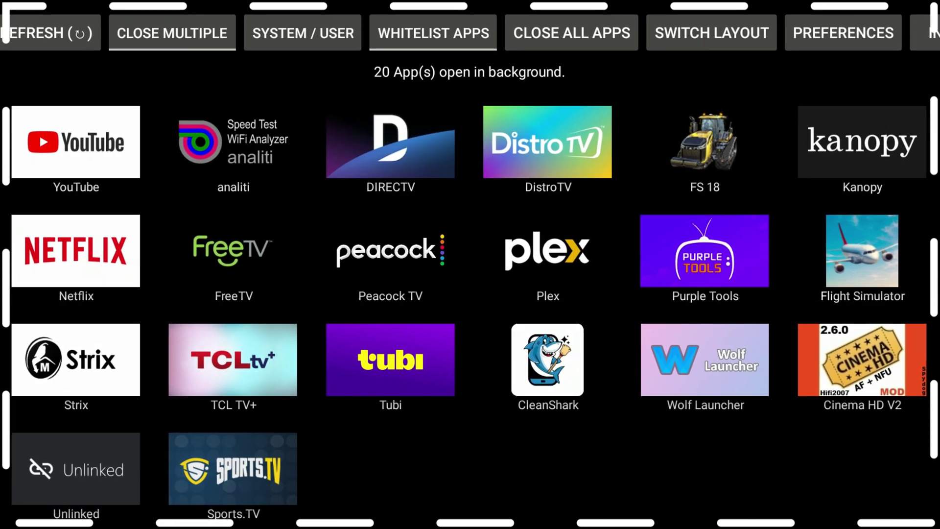
# Step: Switch the background-apps grid to the icon-only layout using SWITCH LAYOUT
pyautogui.press('Right')
pyautogui.press('Right')
pyautogui.press('Right')
pyautogui.press('Right')
pyautogui.press('Right')
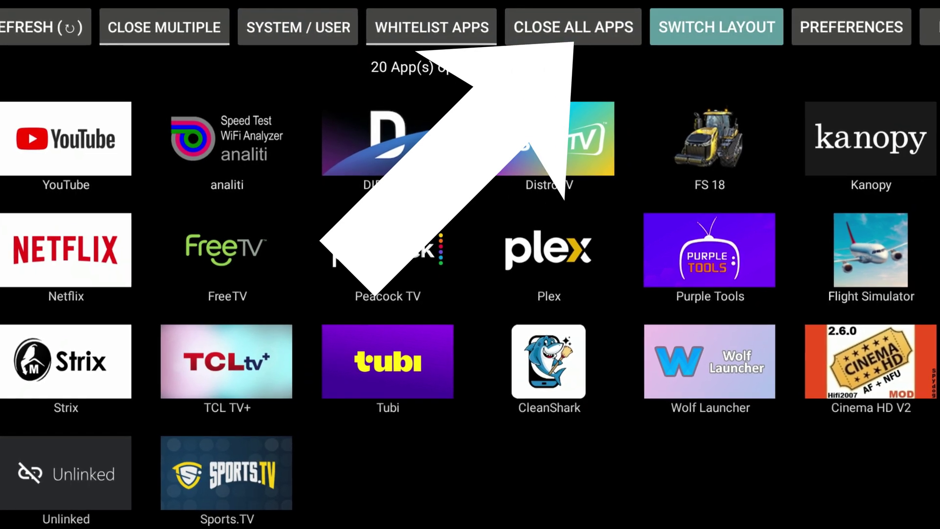
pyautogui.press('Return')
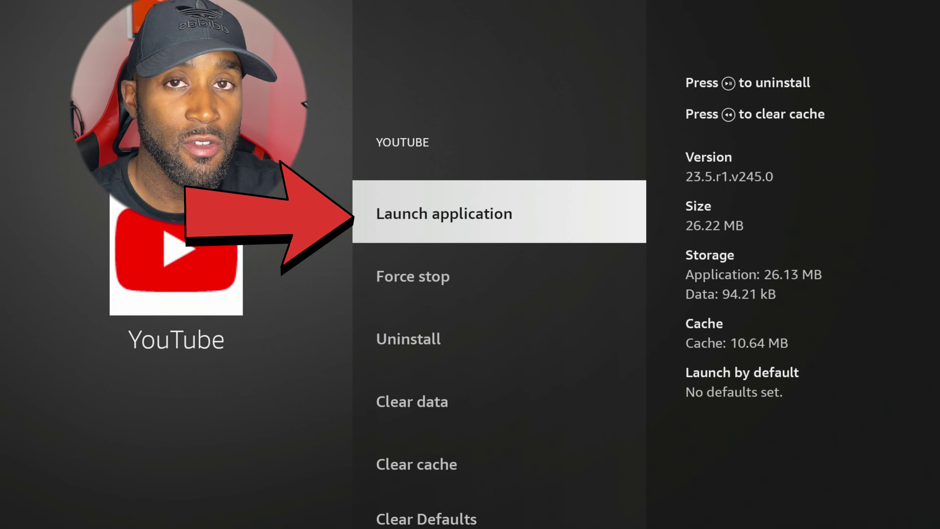
# Step: Force stop YouTube, analiti, DIRECTV, Flight Simulator and The Roku Channel from their app info pages
pyautogui.press('Down')
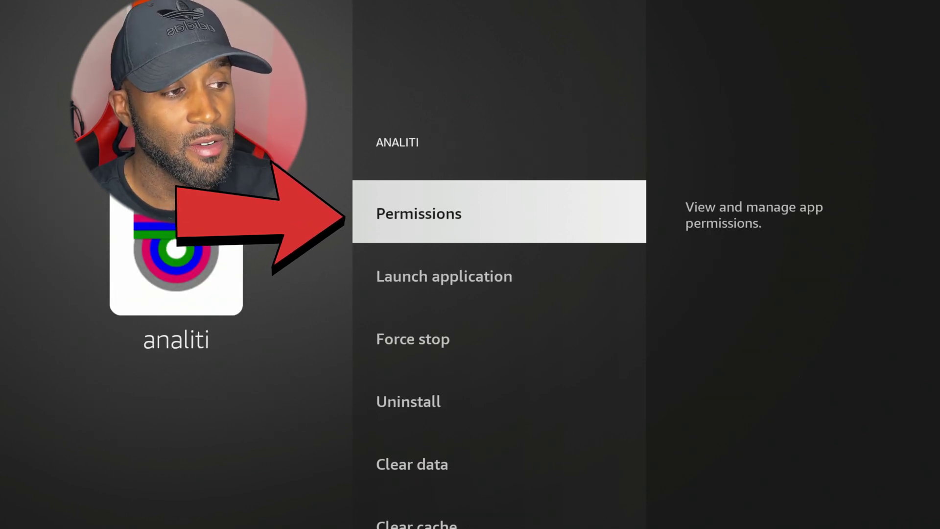
pyautogui.press('Down')
pyautogui.press('Down')
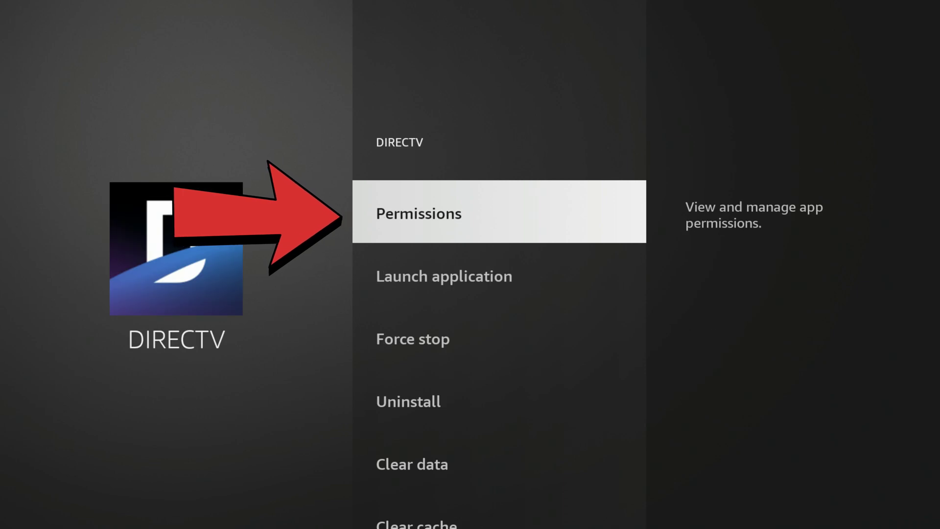
pyautogui.press('Down')
pyautogui.press('Down')
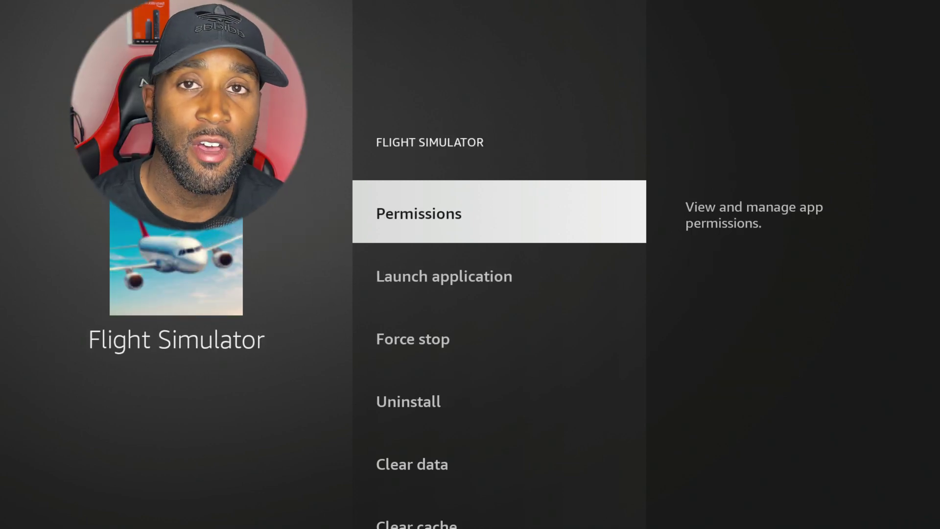
pyautogui.press('Down')
pyautogui.press('Down')
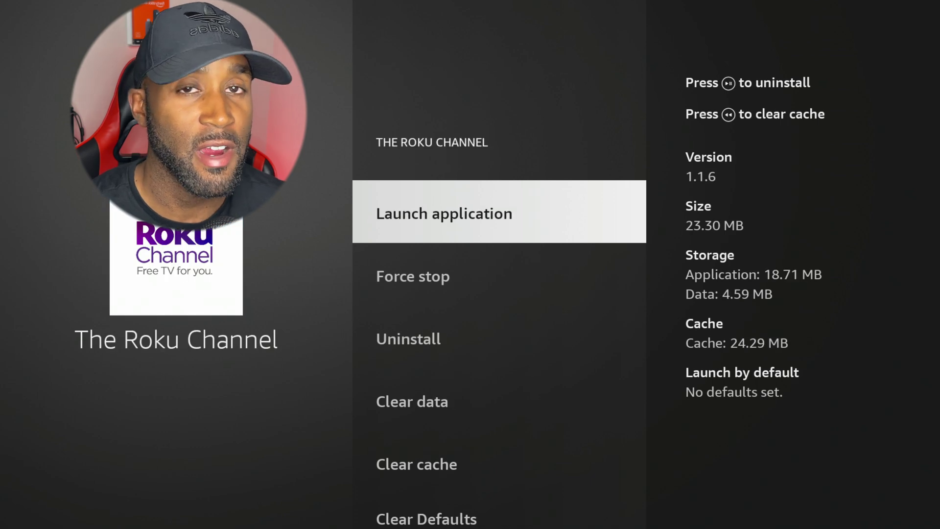
pyautogui.press('Down')
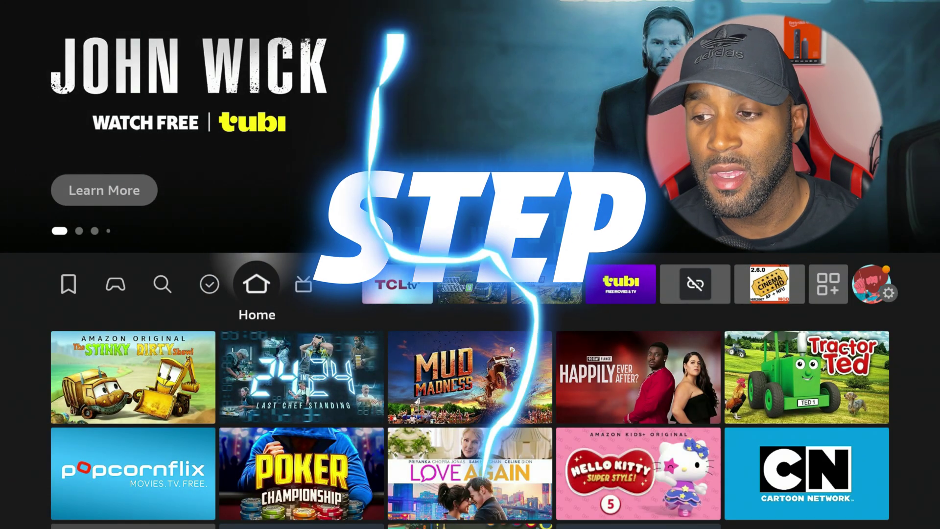
# Step: Bring up the Find search keyboard and enter the letter S
pyautogui.press('Left')
pyautogui.press('Left')
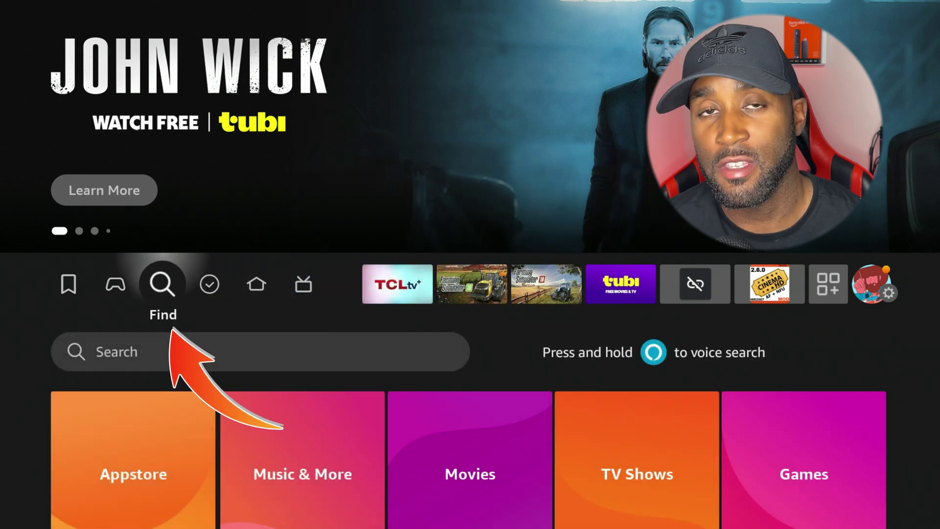
pyautogui.press('Down')
pyautogui.press('Return')
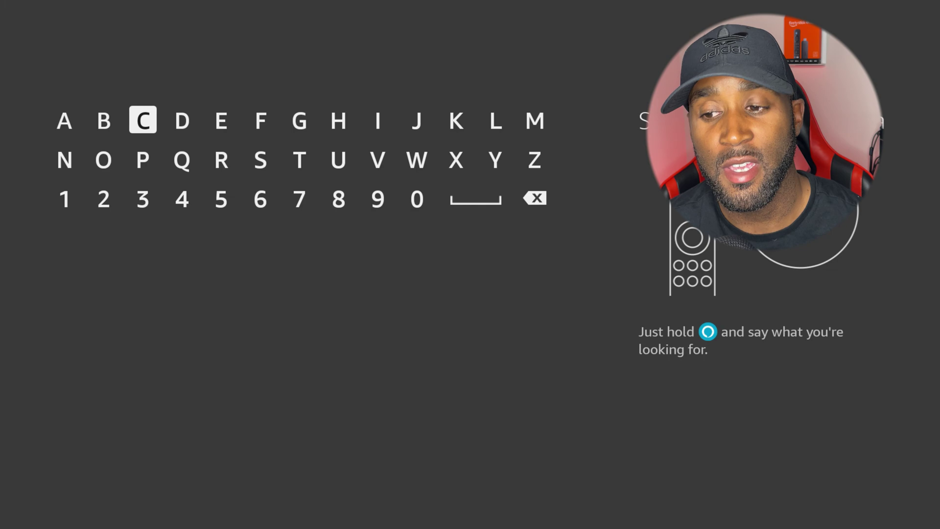
pyautogui.press('Return')
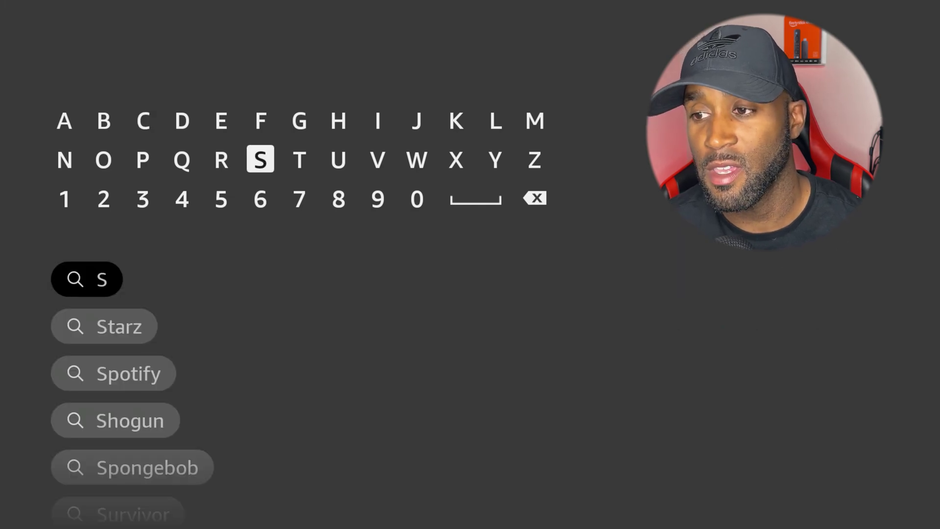
# Step: Finish spelling 'Speed' and show the results for the 'Speed Test' suggestion
pyautogui.press('Left')
pyautogui.press('Return')
pyautogui.press('Up')
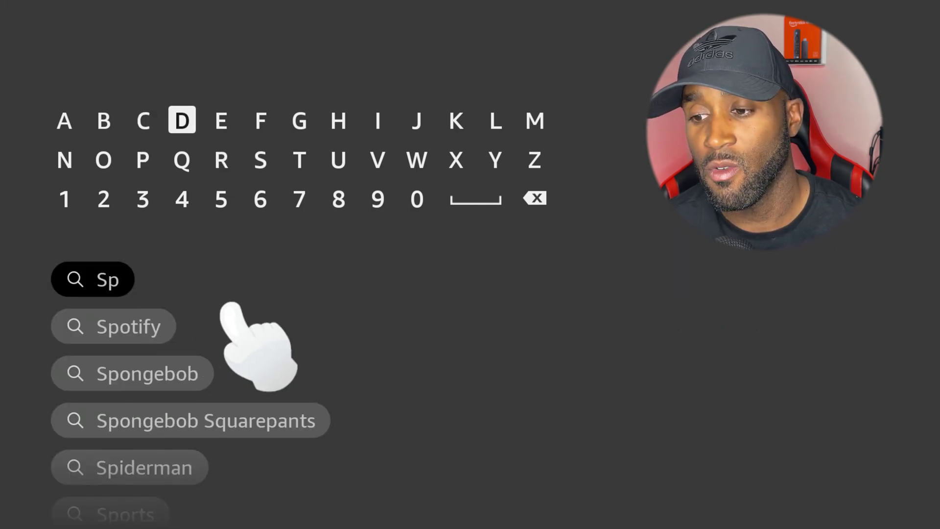
pyautogui.press('Right')
pyautogui.press('Right')
pyautogui.press('Return')
pyautogui.press('Return')
pyautogui.press('Left')
pyautogui.press('Return')
pyautogui.press('Down')
pyautogui.press('Down')
pyautogui.press('Down')
pyautogui.press('Down')
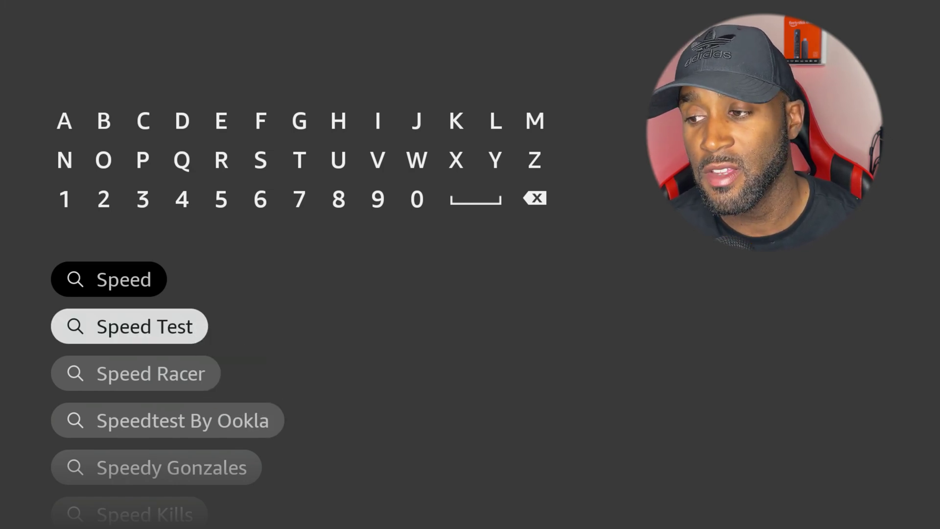
pyautogui.press('Return')
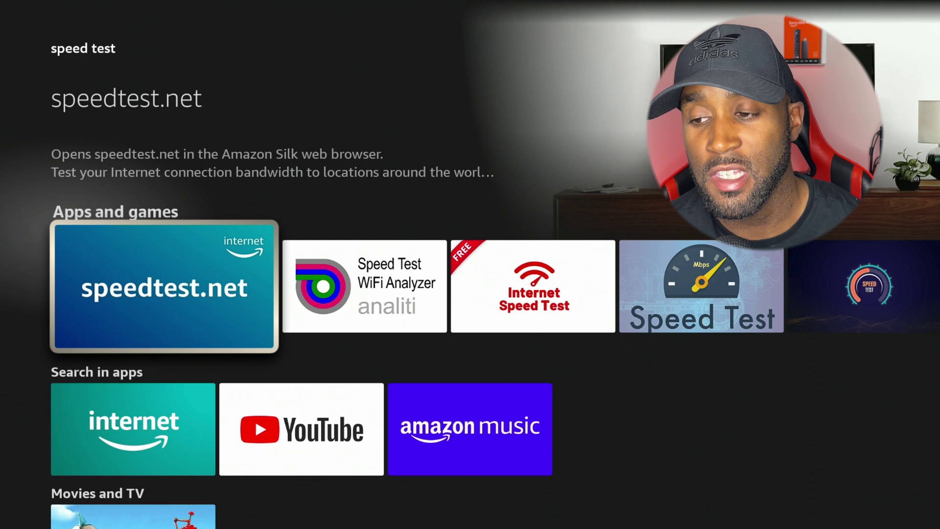
# Step: Run an analiti Speed Test showing 139 Mbps download and a ping of 16
pyautogui.press('Right')
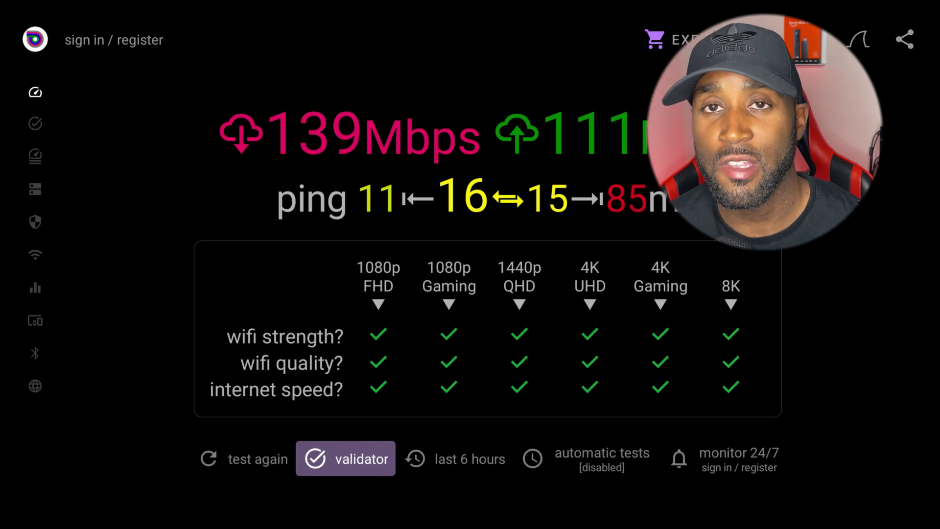
# Step: Leave analiti Speed Test for the Fire TV home screen
pyautogui.press('Home')
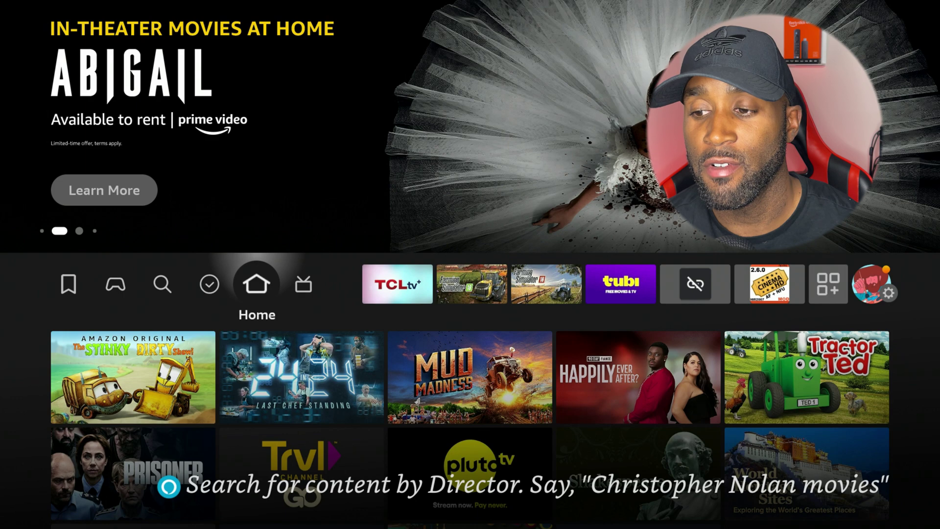
# Step: Bring up the on-screen keyboard in the Find search field
pyautogui.press('Left')
pyautogui.press('Left')
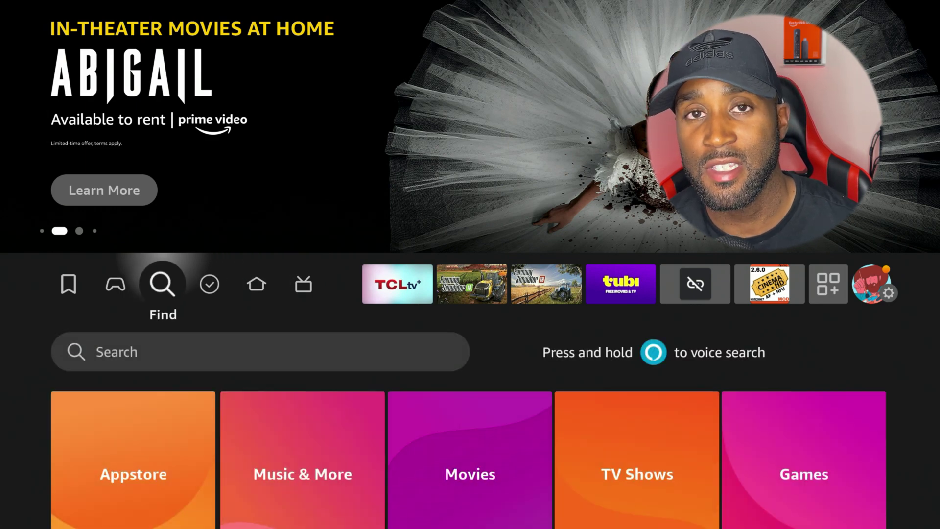
pyautogui.press('Down')
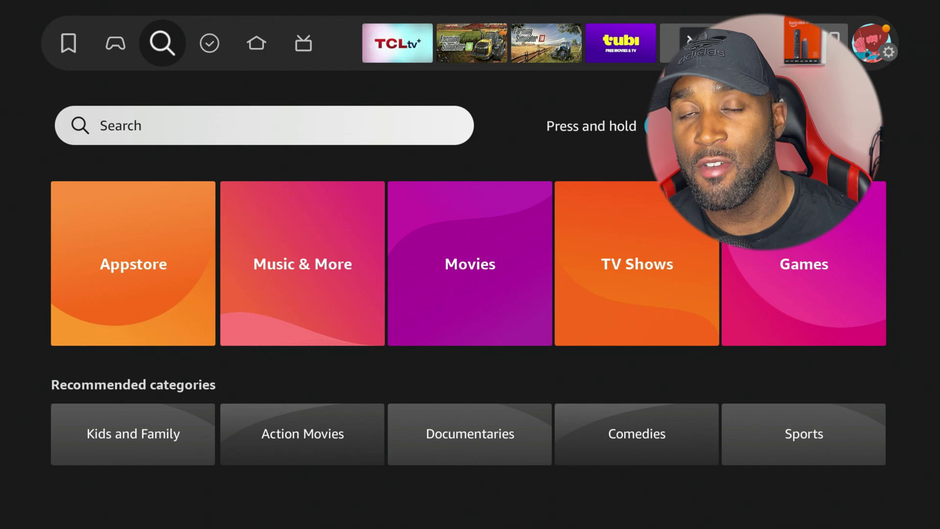
pyautogui.press('Up')
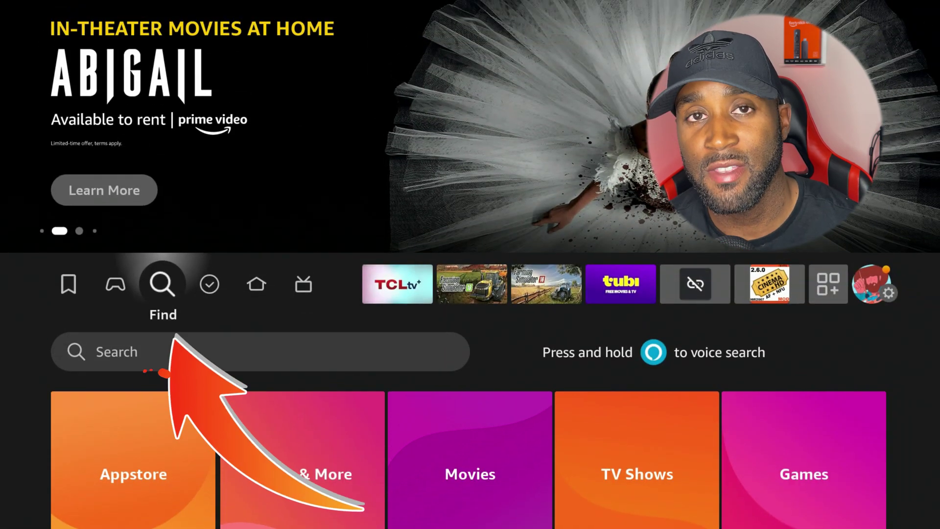
pyautogui.press('Down')
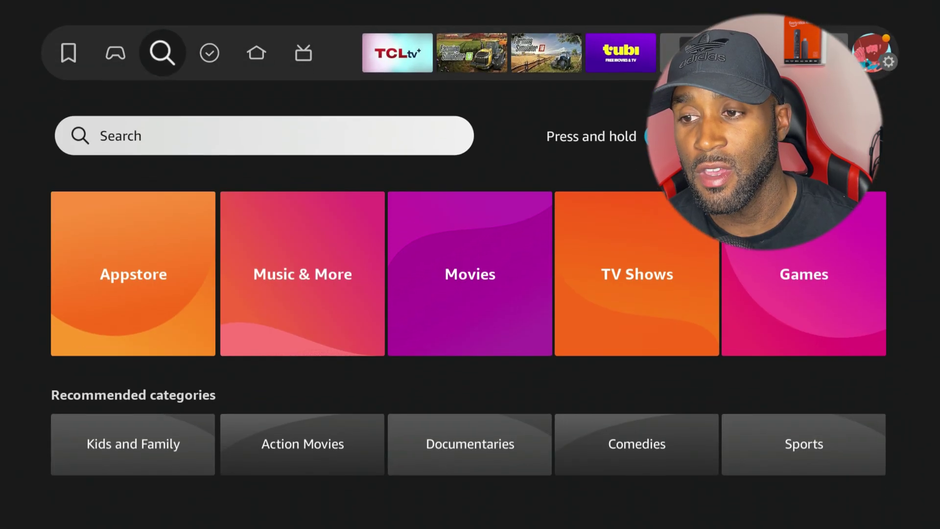
pyautogui.press('Return')
# Step: Enter 'Bac' and search for the Background Apps And Process List suggestion
pyautogui.press('Right')
pyautogui.press('Right')
pyautogui.press('Right')
pyautogui.press('Left')
pyautogui.press('Left')
pyautogui.press('Return')
pyautogui.press('Left')
pyautogui.press('Return')
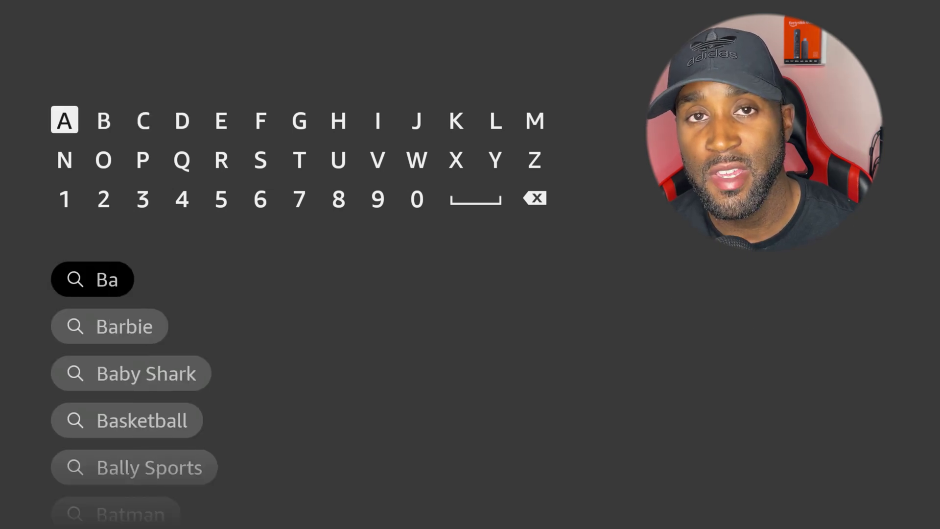
pyautogui.press('Right')
pyautogui.press('Right')
pyautogui.press('Return')
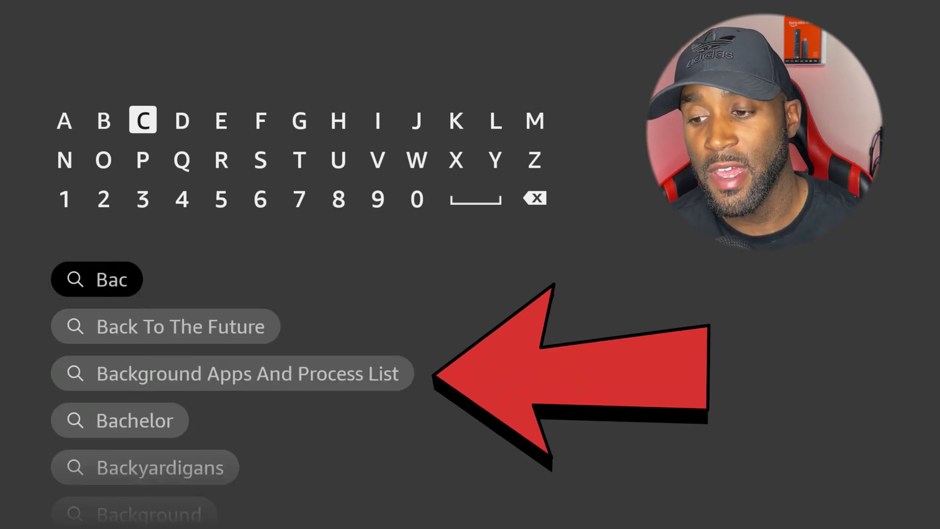
pyautogui.press('Down')
pyautogui.press('Down')
pyautogui.press('Down')
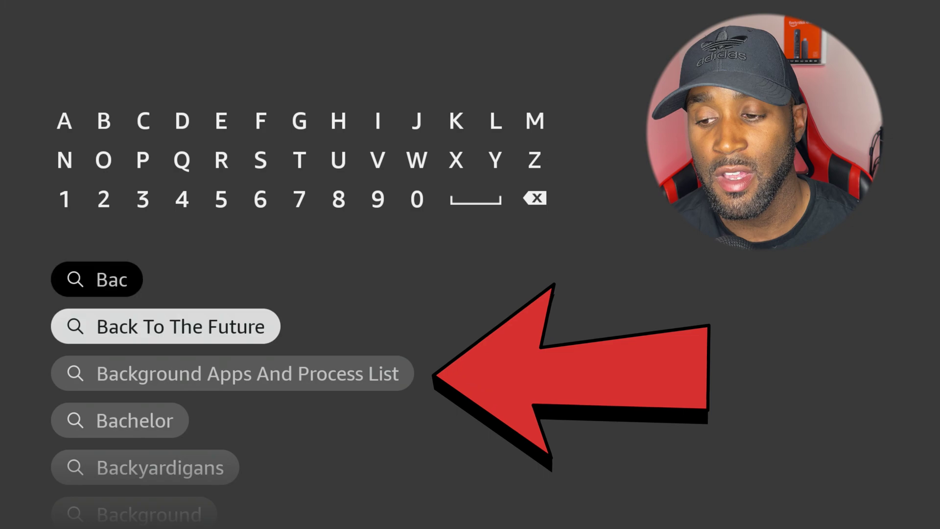
pyautogui.press('Down')
pyautogui.press('Down')
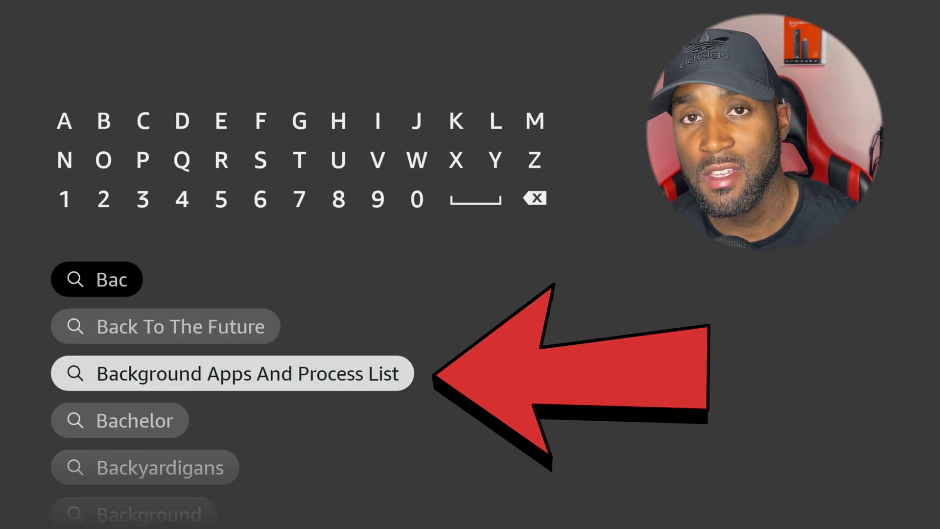
pyautogui.press('Return')
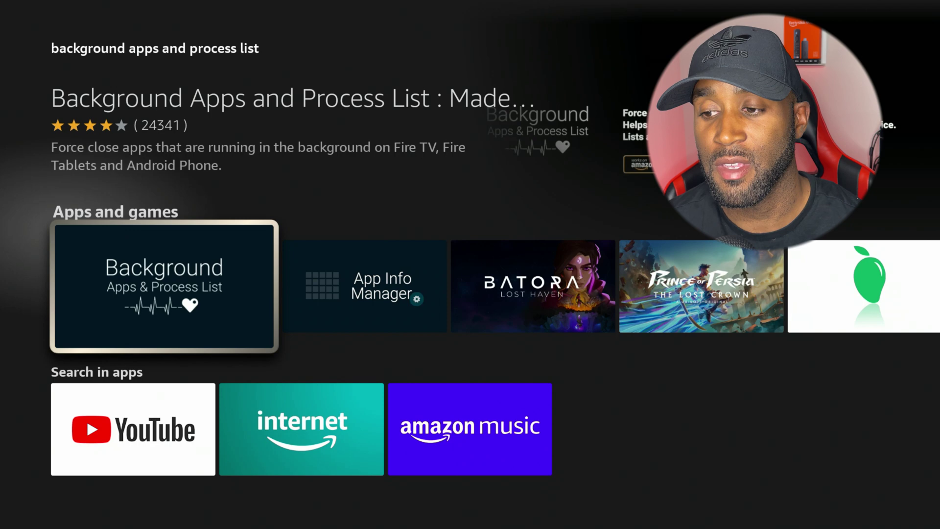
# Step: Download Background Apps and Process List from its app page and launch it
pyautogui.press('Return')
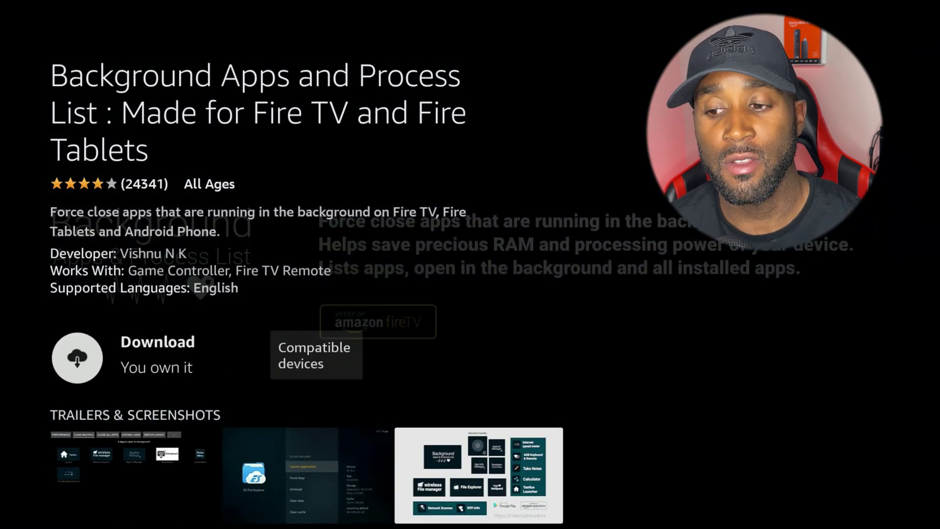
pyautogui.press('Return')
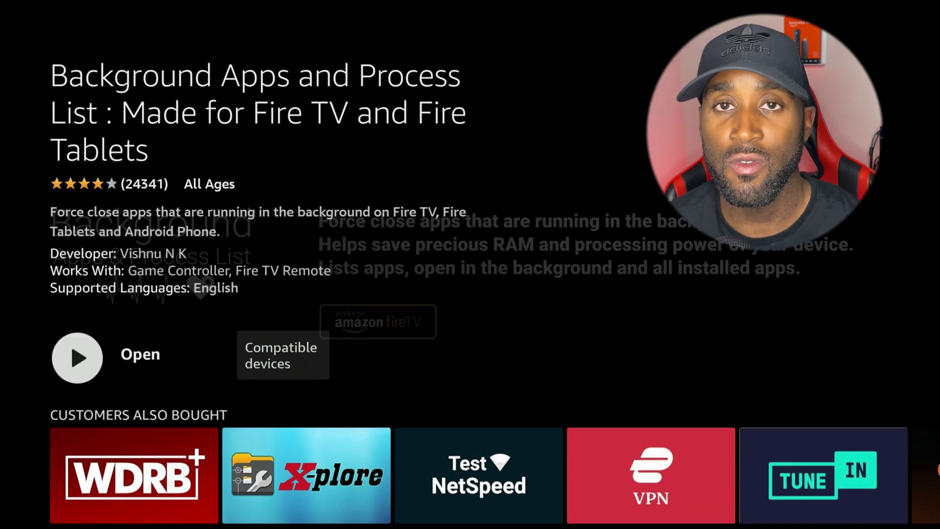
pyautogui.press('Return')
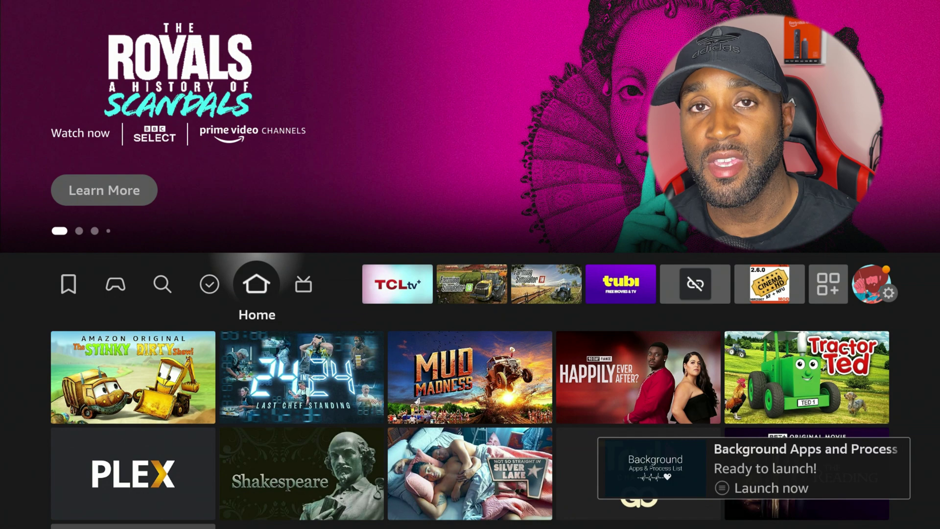
# Step: Bring up the on-screen keyboard on the Find search page
pyautogui.press('Left')
pyautogui.press('Left')
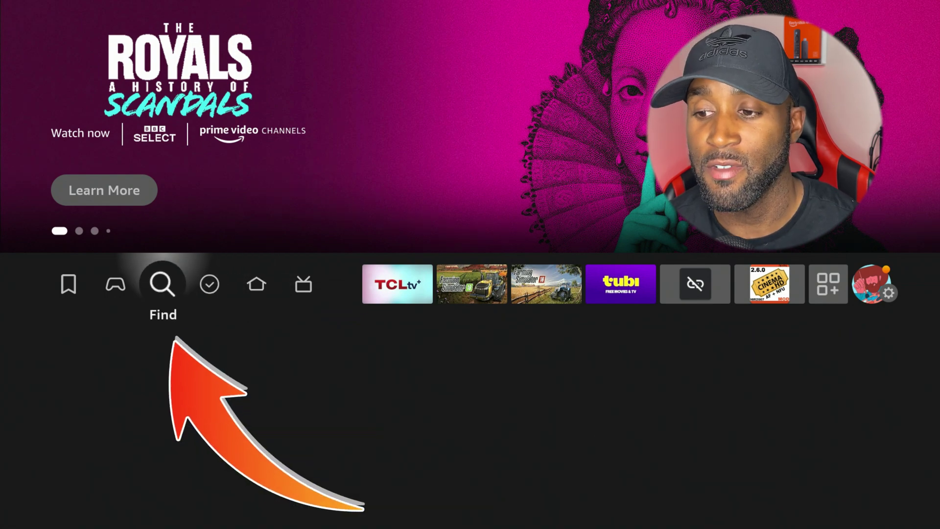
pyautogui.press('Return')
pyautogui.press('Down')
pyautogui.press('Return')
# Step: Search 'Speed Test' and highlight the analiti Speed Test WiFi Analyzer result
pyautogui.press('Right')
pyautogui.press('Right')
pyautogui.press('Right')
pyautogui.press('Right')
pyautogui.press('Right')
pyautogui.press('Down')
pyautogui.press('Return')
pyautogui.press('Up')
pyautogui.press('Left')
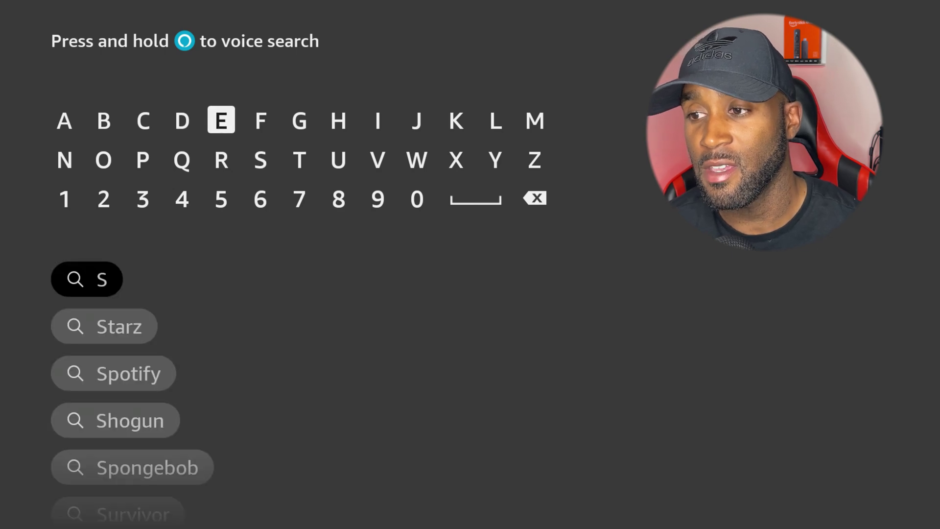
pyautogui.press('Return')
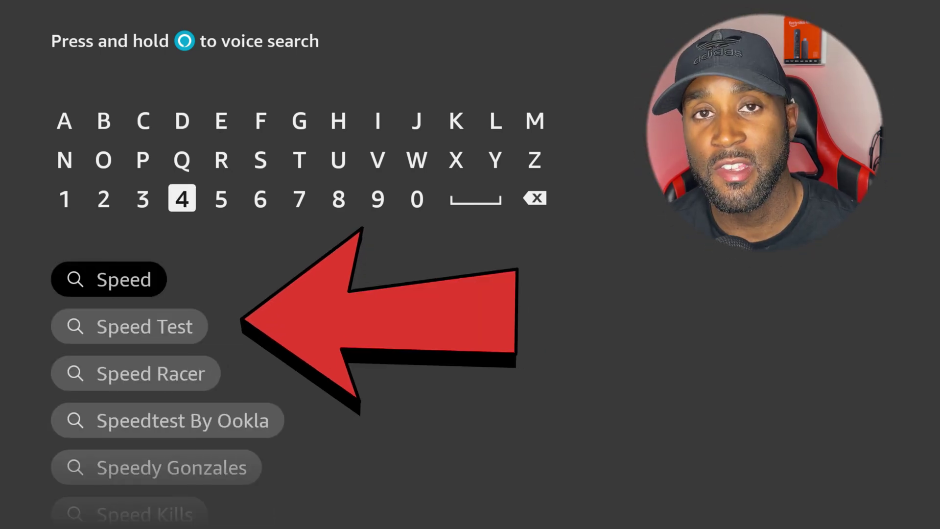
pyautogui.press('Down')
pyautogui.press('Down')
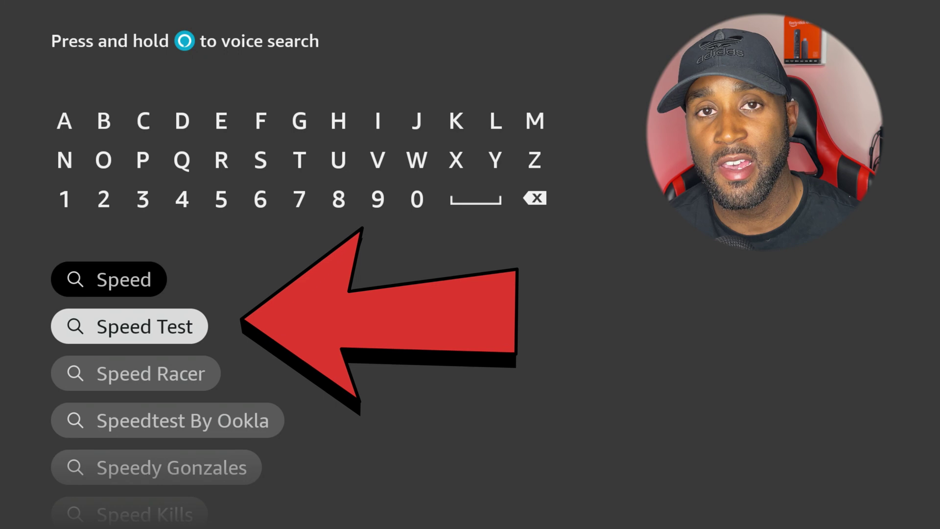
pyautogui.press('Return')
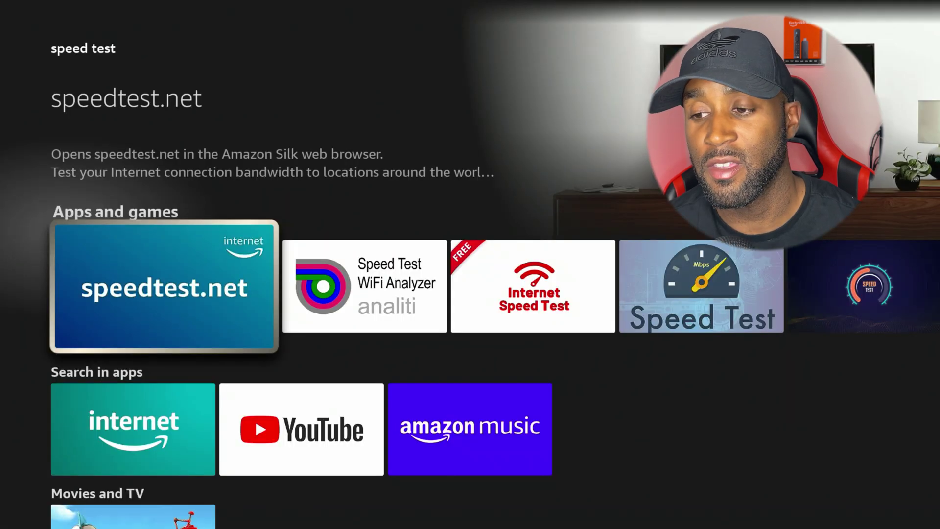
pyautogui.press('Right')
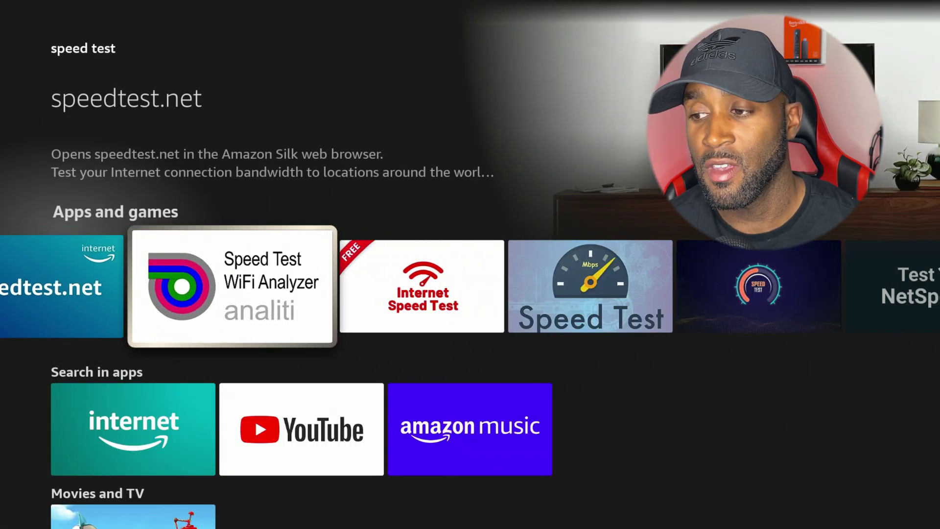